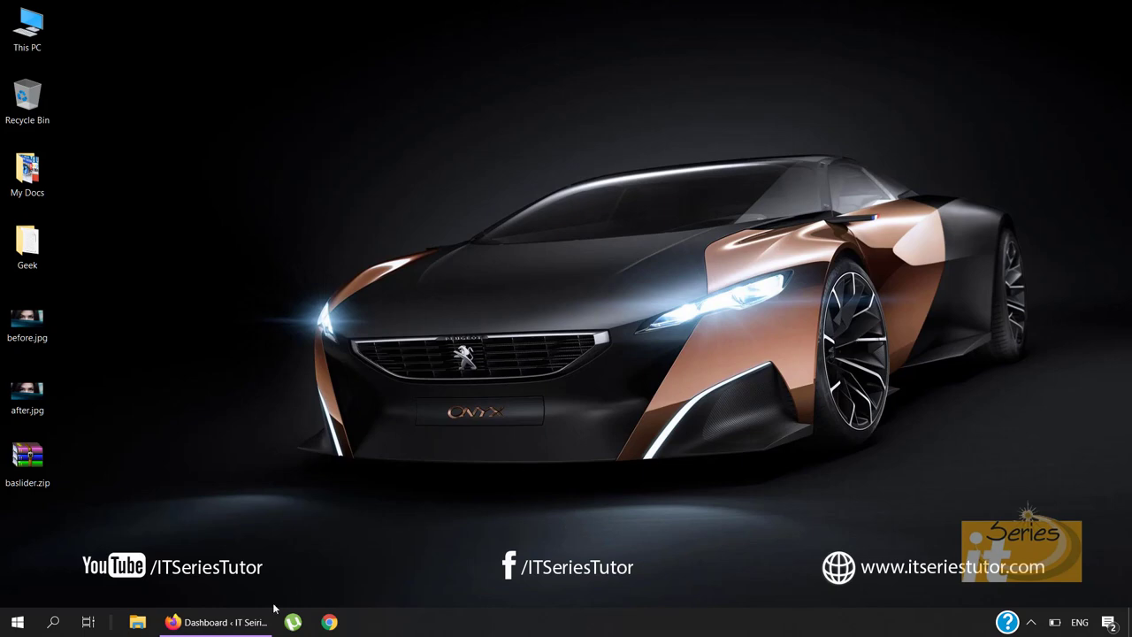
# - Switch to Firefox and create a new Before After slider named "oilpainting" in the WordPress dashboard
pyautogui.click(235, 620)
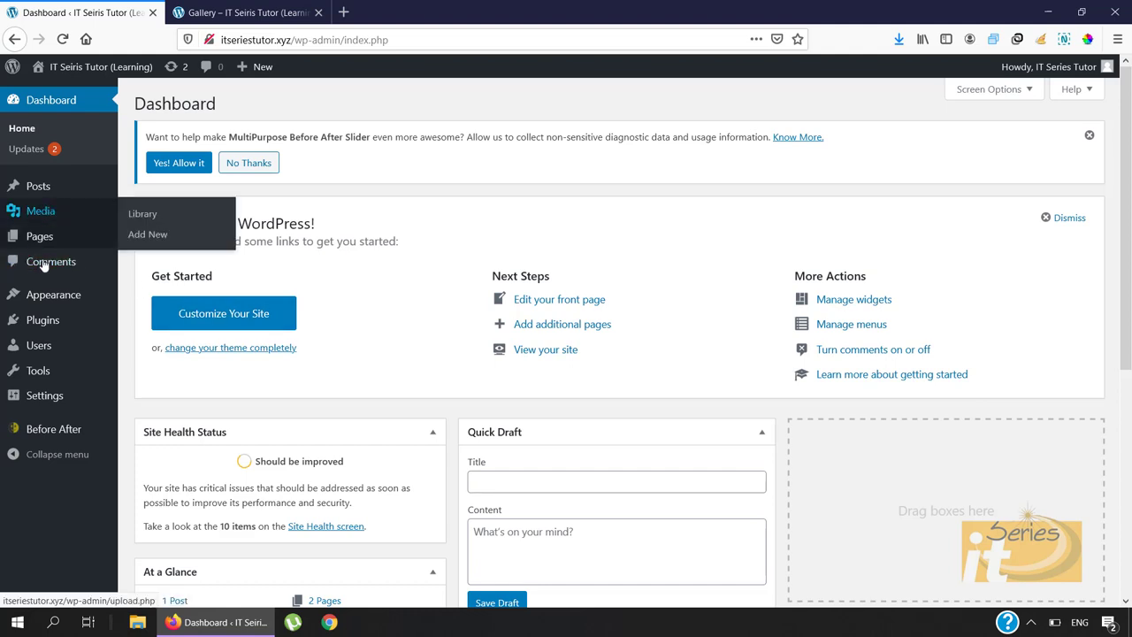
pyautogui.click(32, 429)
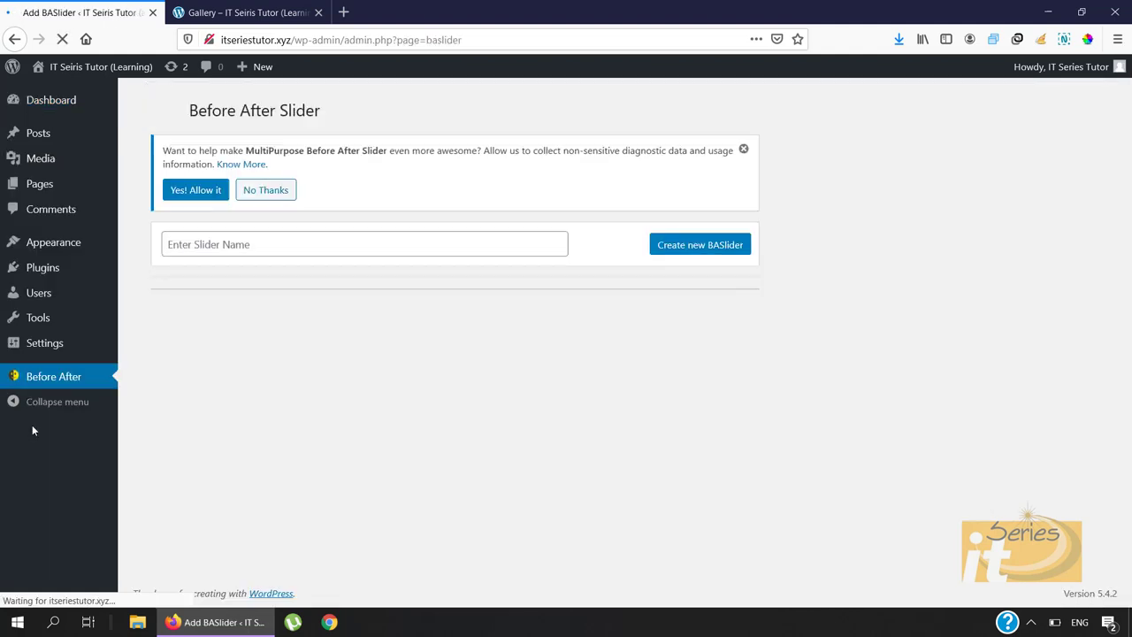
pyautogui.click(289, 251)
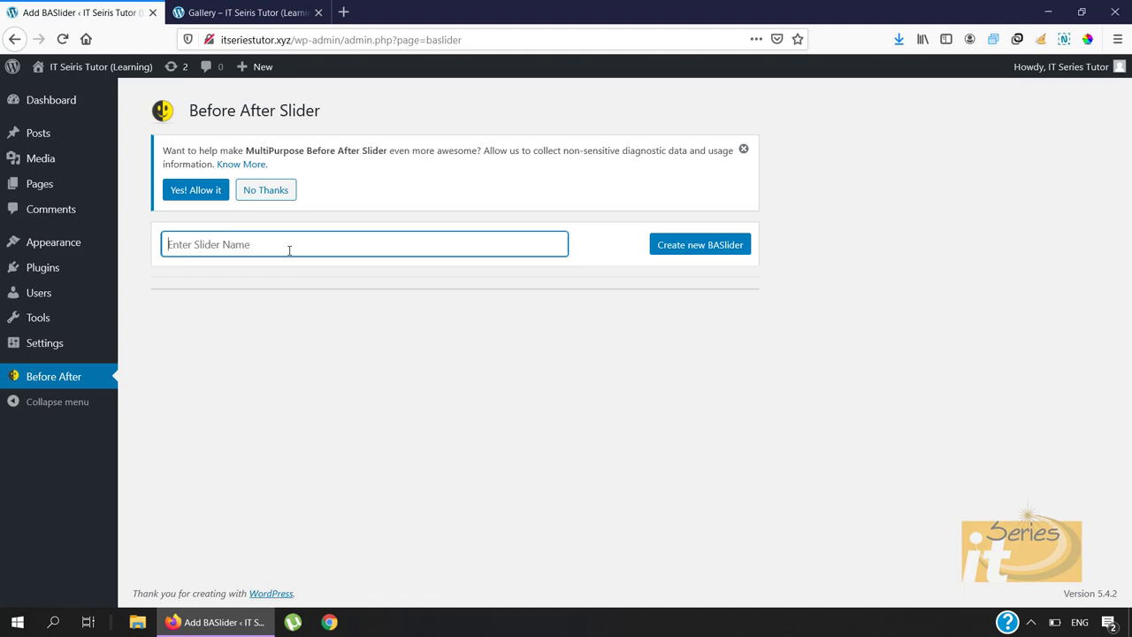
pyautogui.write('oilpainting')
pyautogui.click(695, 246)
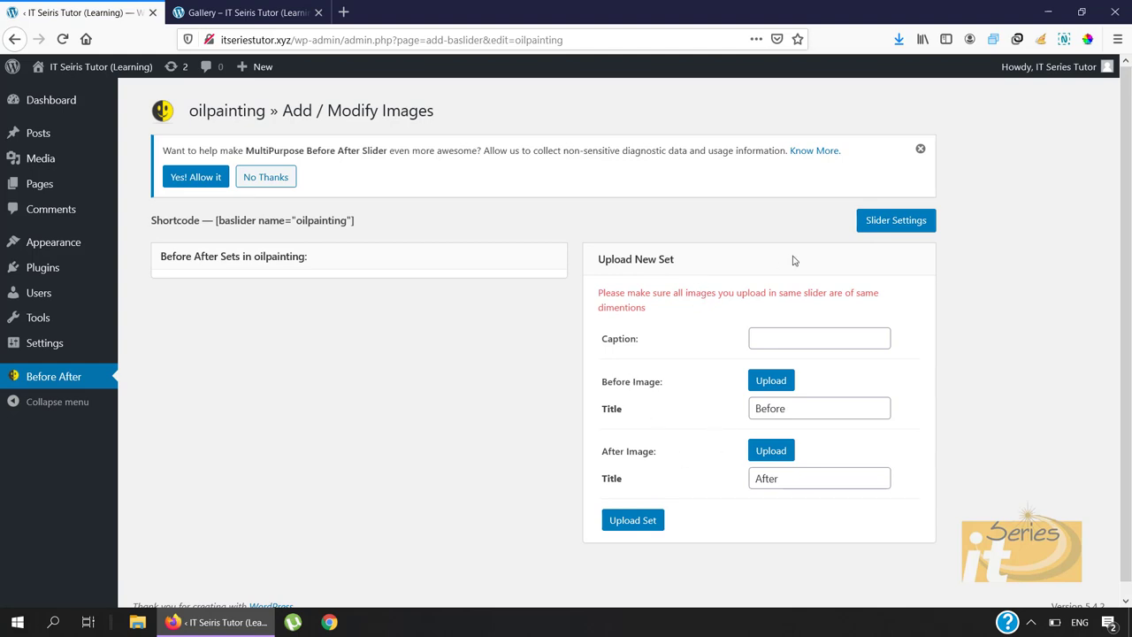
# - Caption the new set "Our Oil Painting Effect" and upload before.jpg from the Desktop as its before image
pyautogui.click(822, 334)
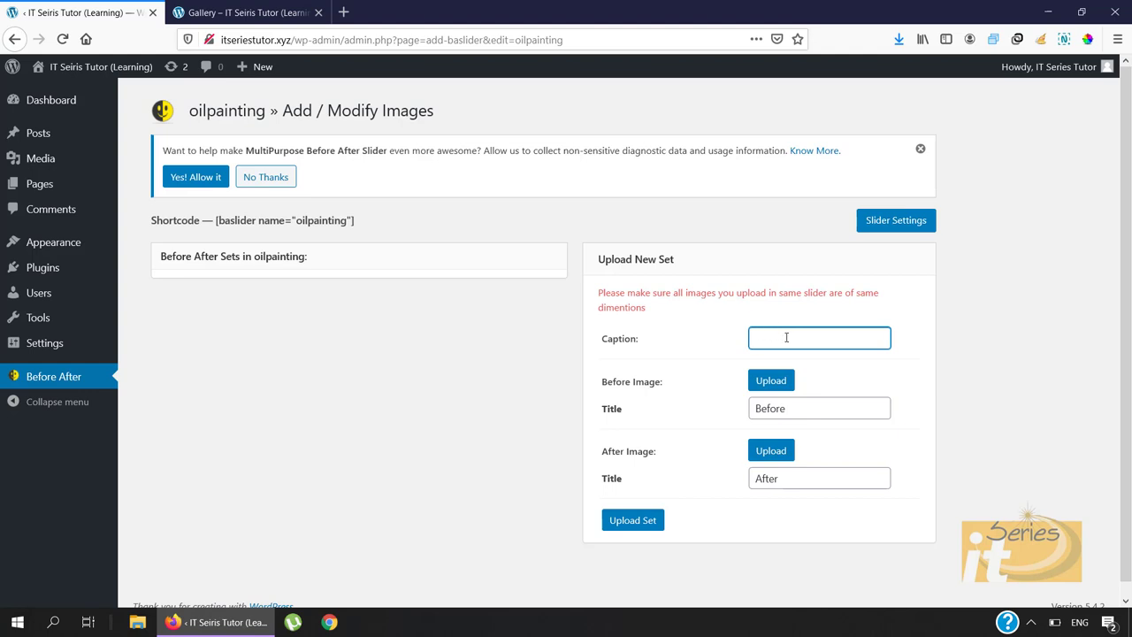
pyautogui.write('Our Oil Painting Effect')
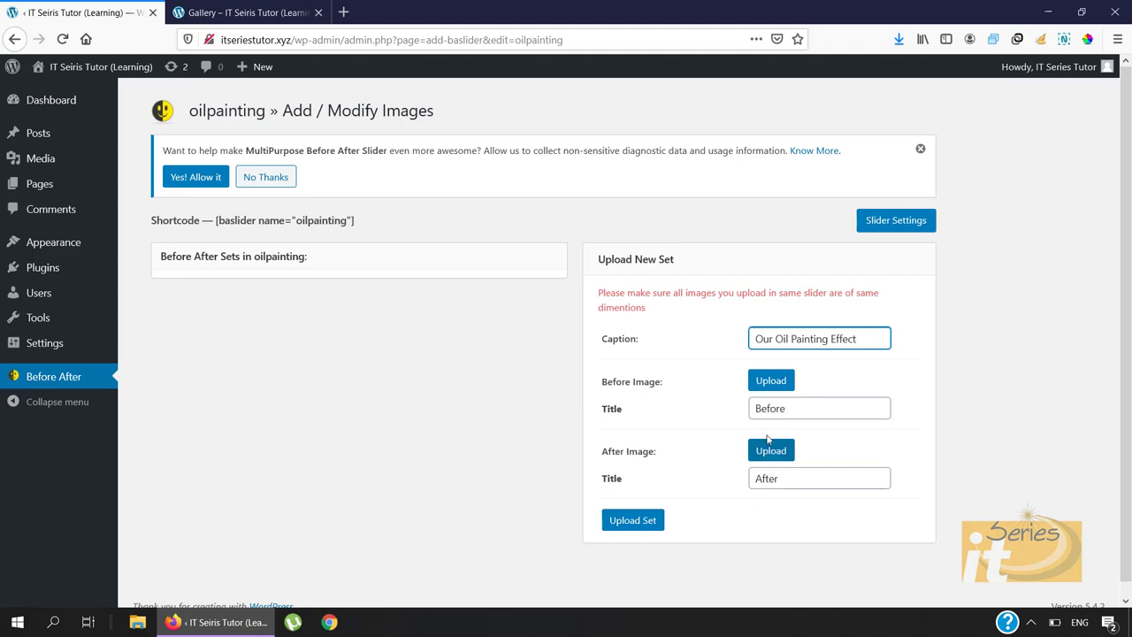
pyautogui.click(767, 387)
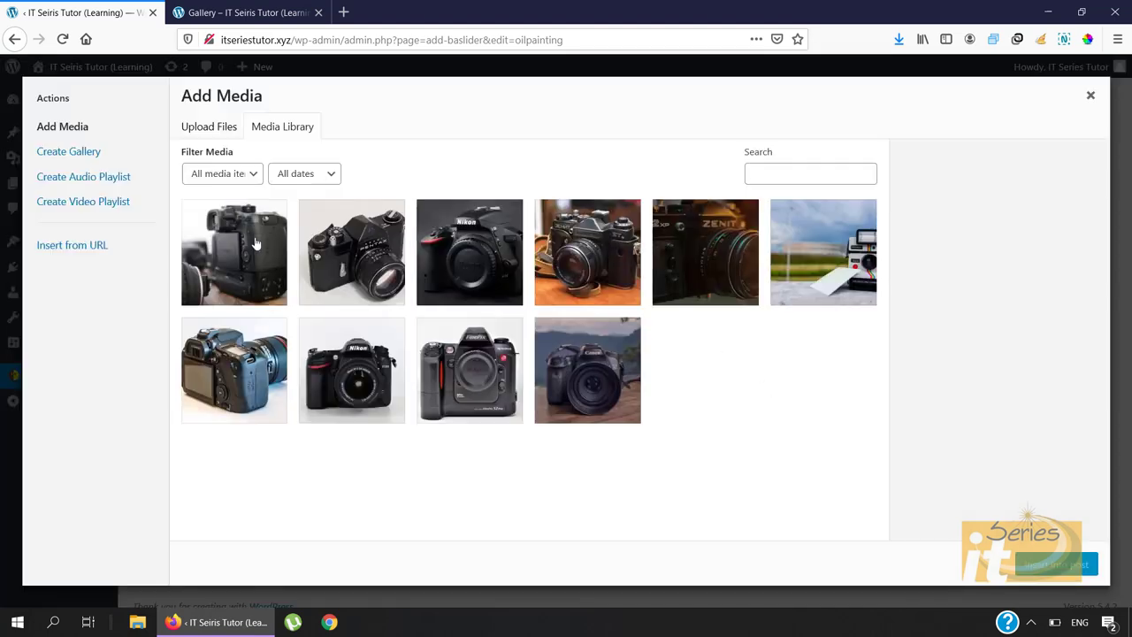
pyautogui.click(207, 133)
pyautogui.click(610, 343)
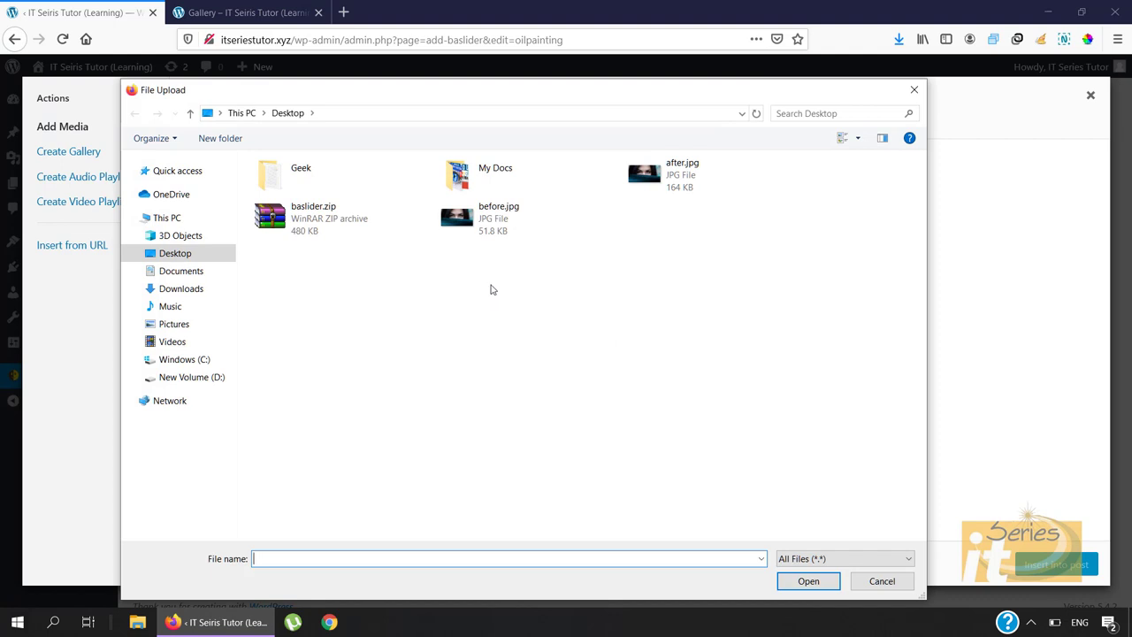
pyautogui.doubleClick(480, 228)
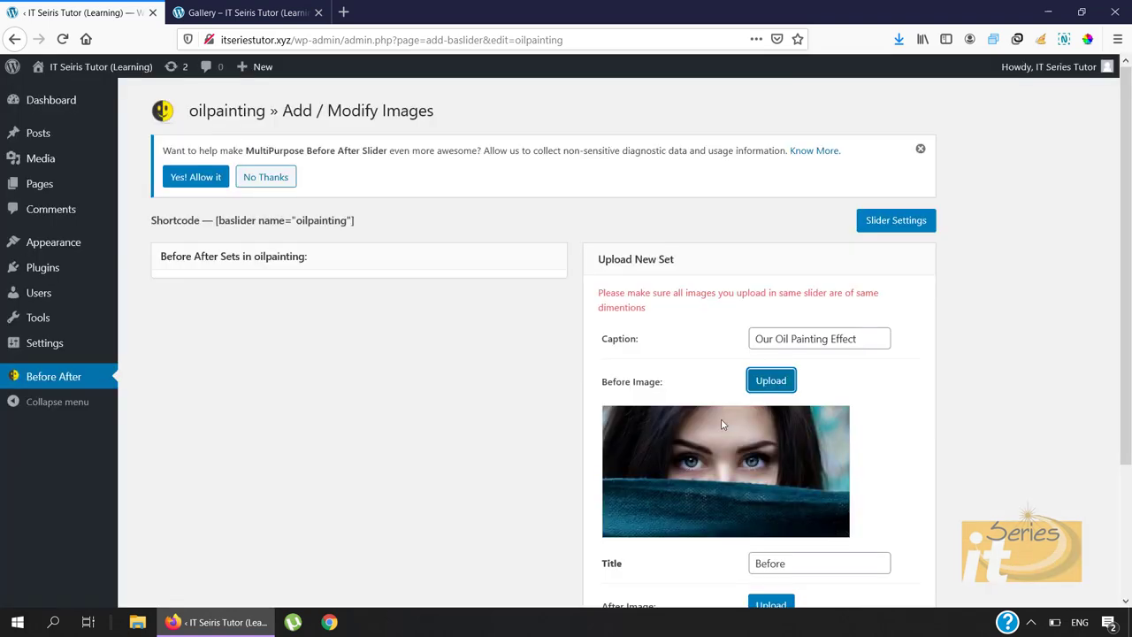
# - Title the before image "Before Effect" and the after image "After Effect"
pyautogui.scroll(-2, 721, 425)
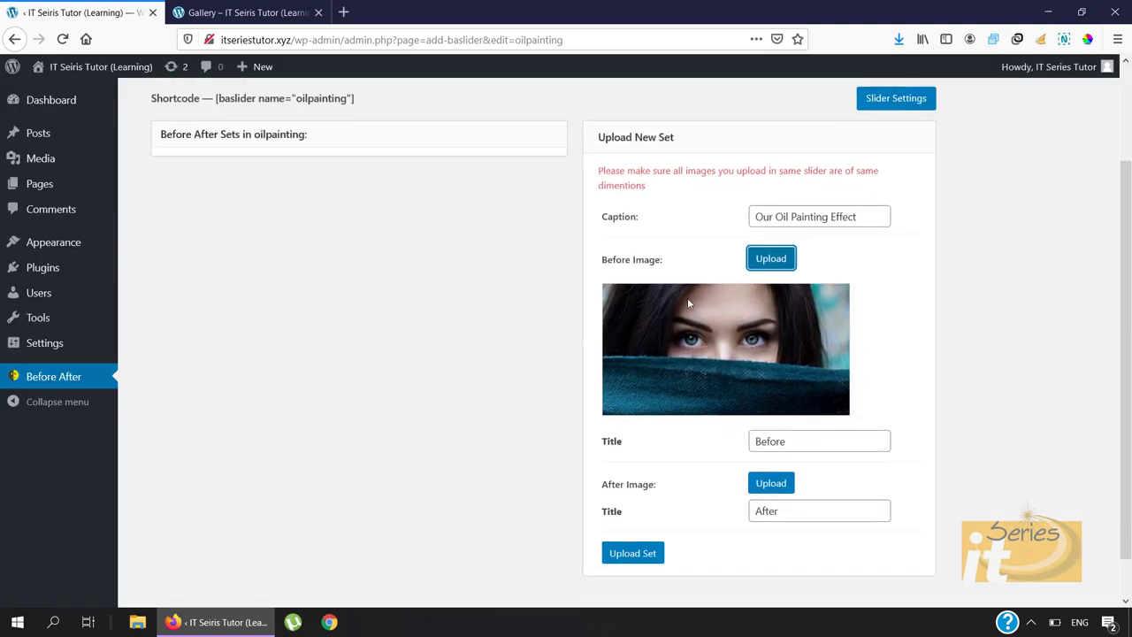
pyautogui.click(793, 439)
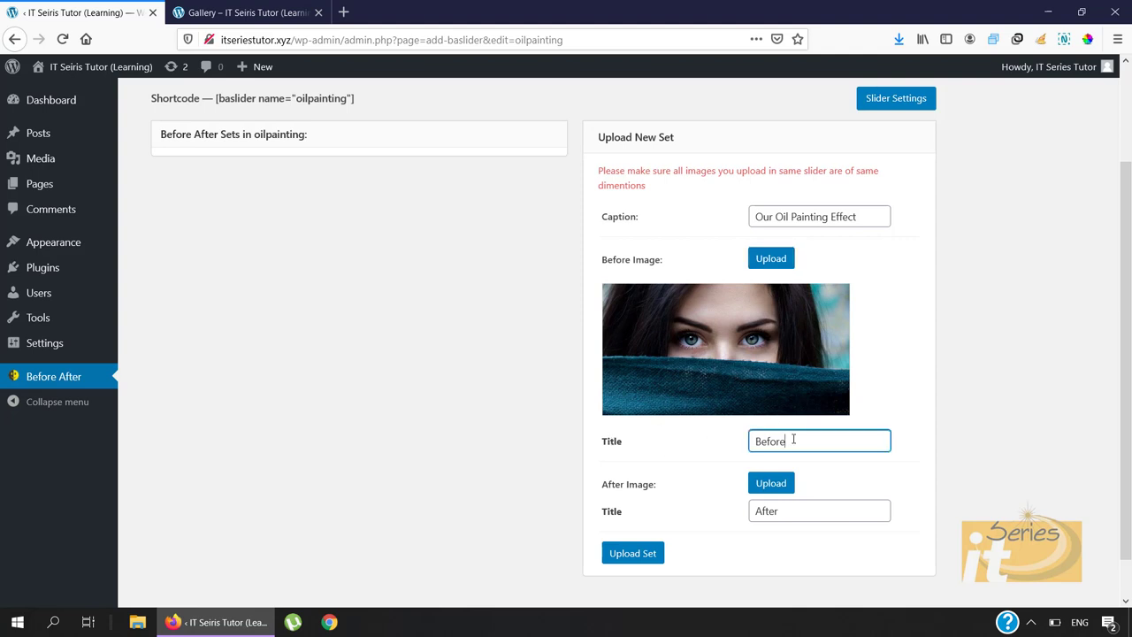
pyautogui.write('Effect')
pyautogui.click(803, 508)
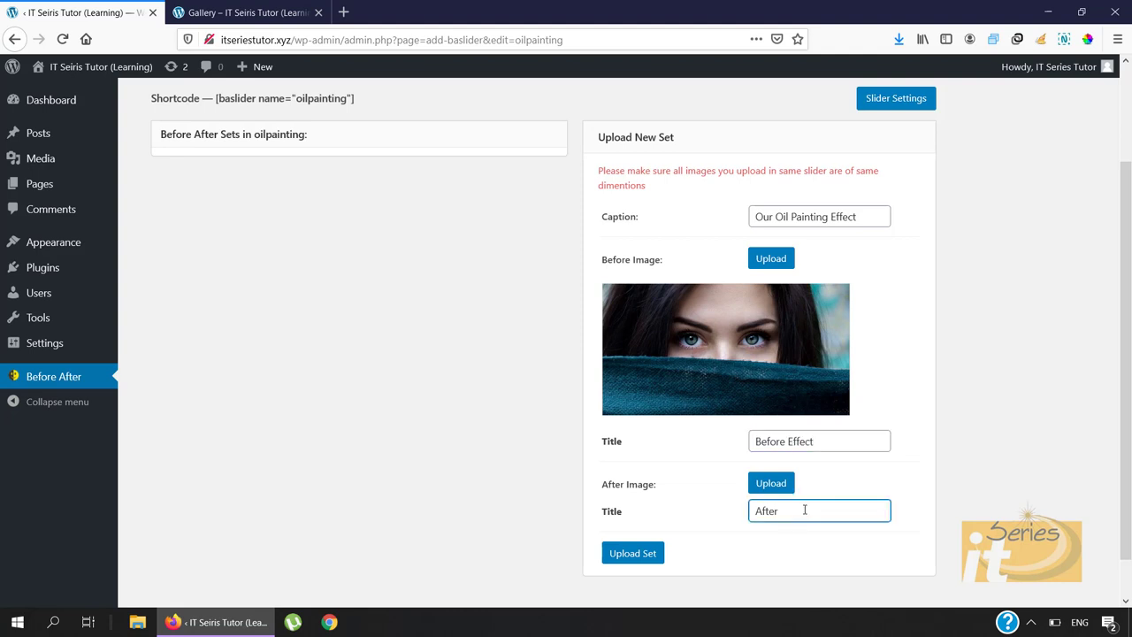
pyautogui.write('Effect')
# - Upload after.jpg from the Desktop and insert it as the set's after image
pyautogui.click(776, 483)
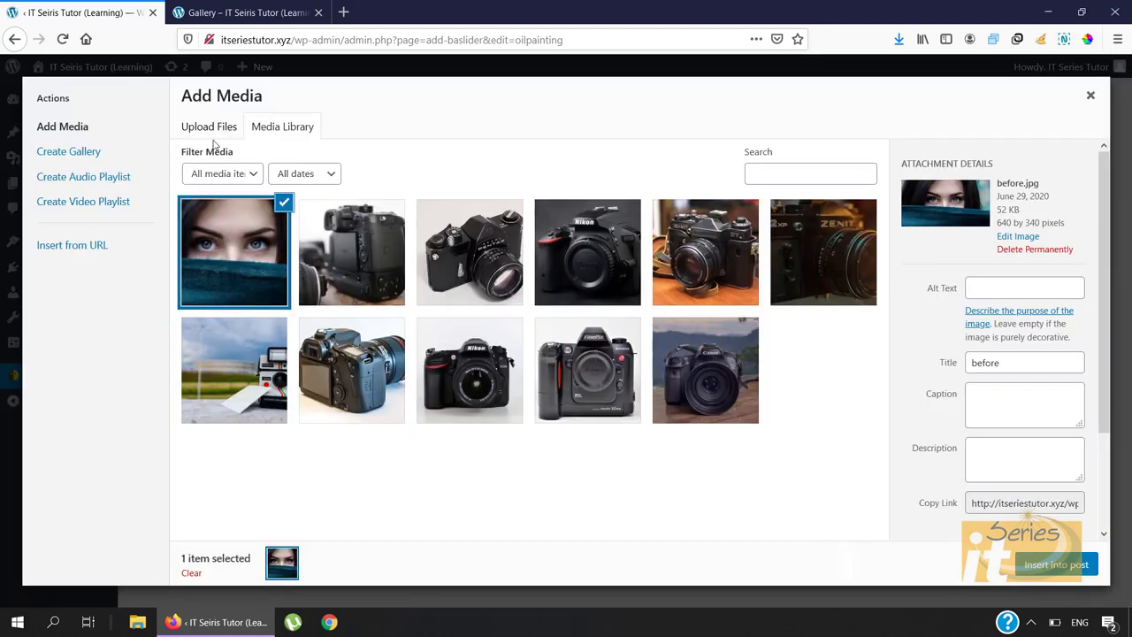
pyautogui.click(182, 129)
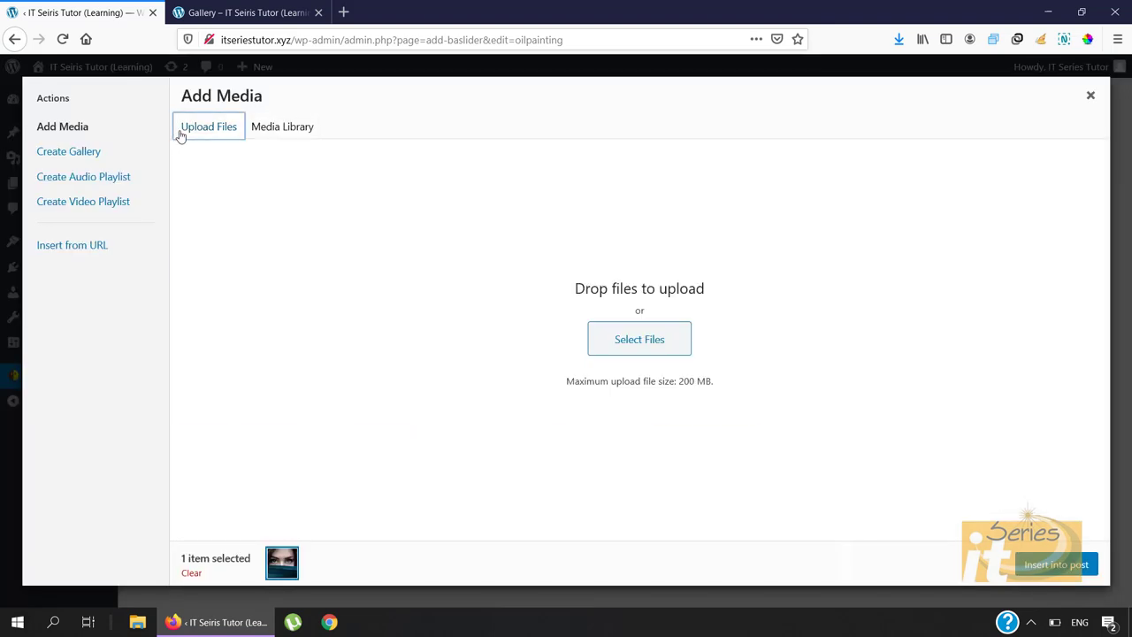
pyautogui.click(660, 351)
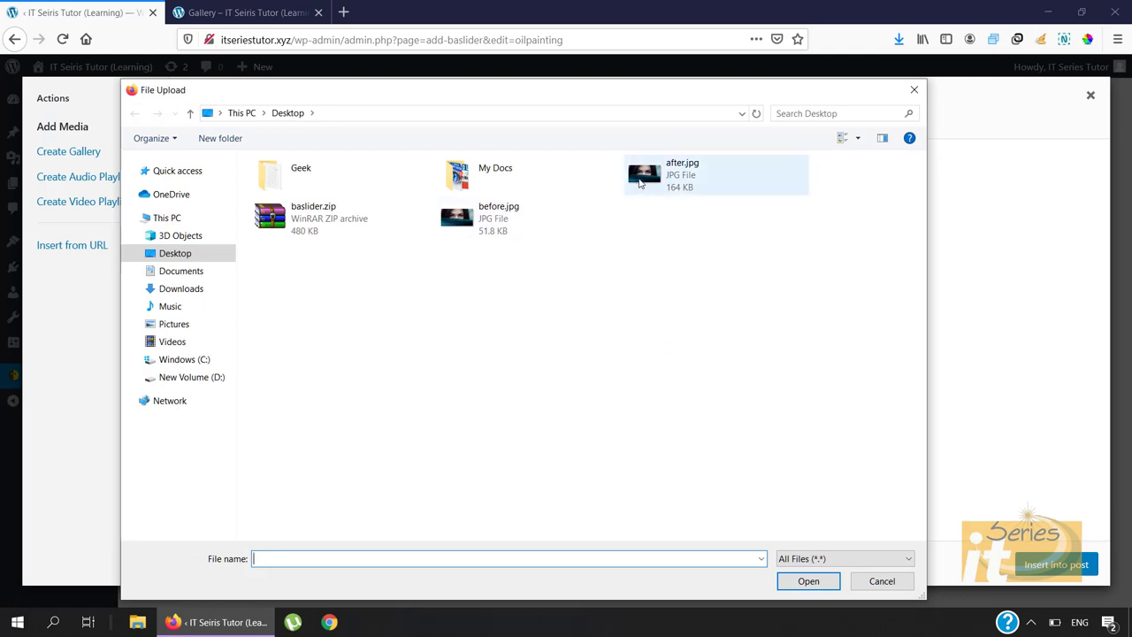
pyautogui.doubleClick(641, 183)
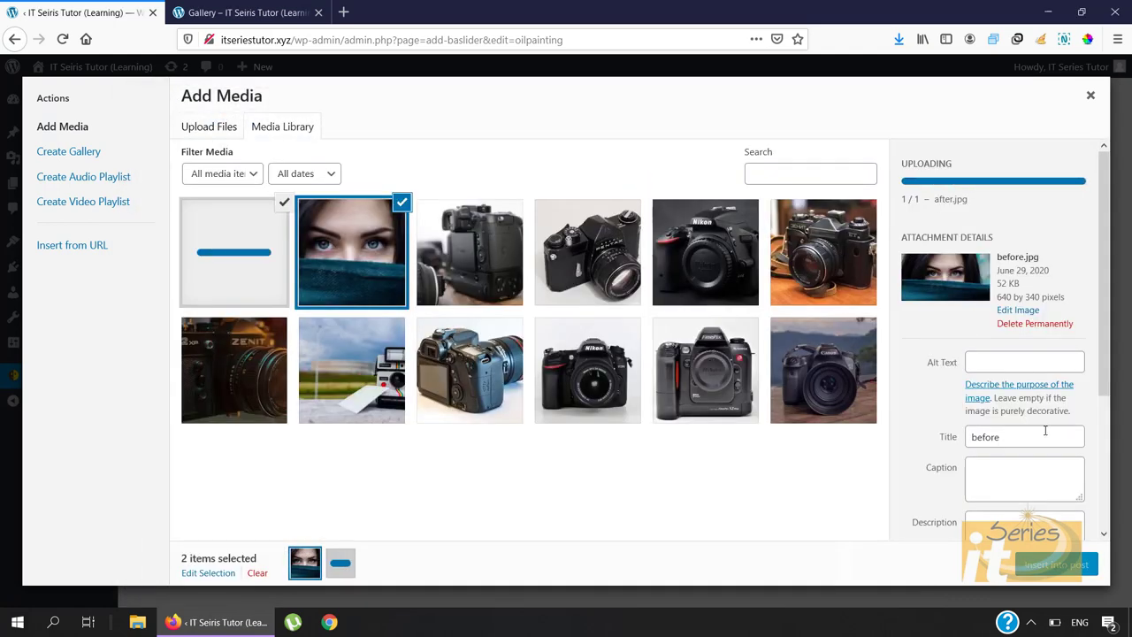
pyautogui.click(1070, 564)
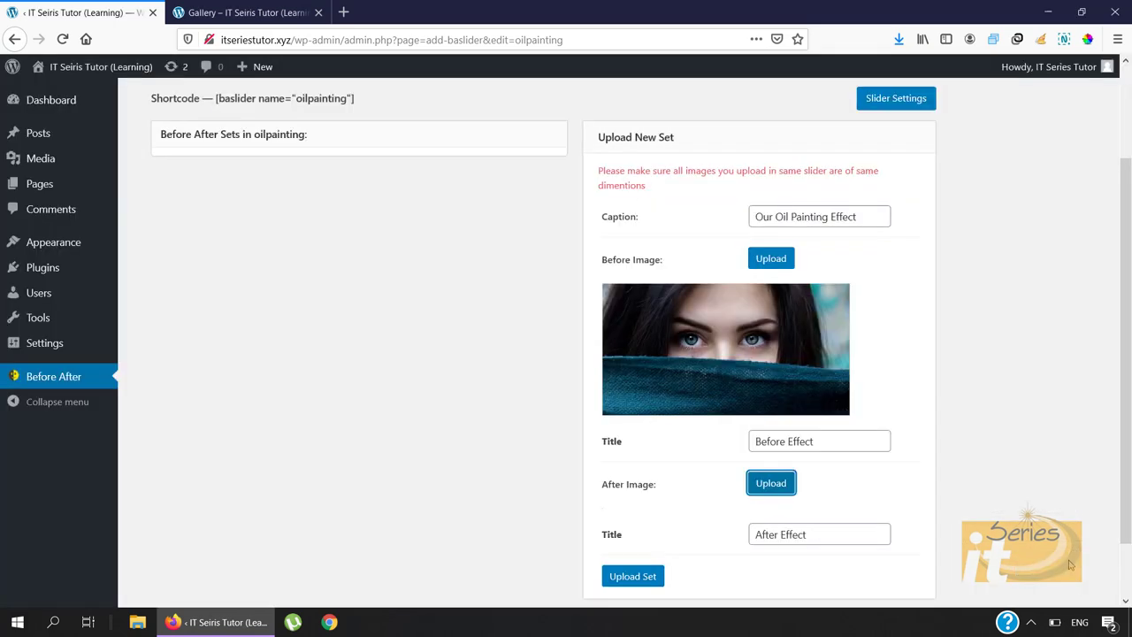
# - Submit the completed image set to the oilpainting slider and open the added set for editing
pyautogui.scroll(-2, 832, 206)
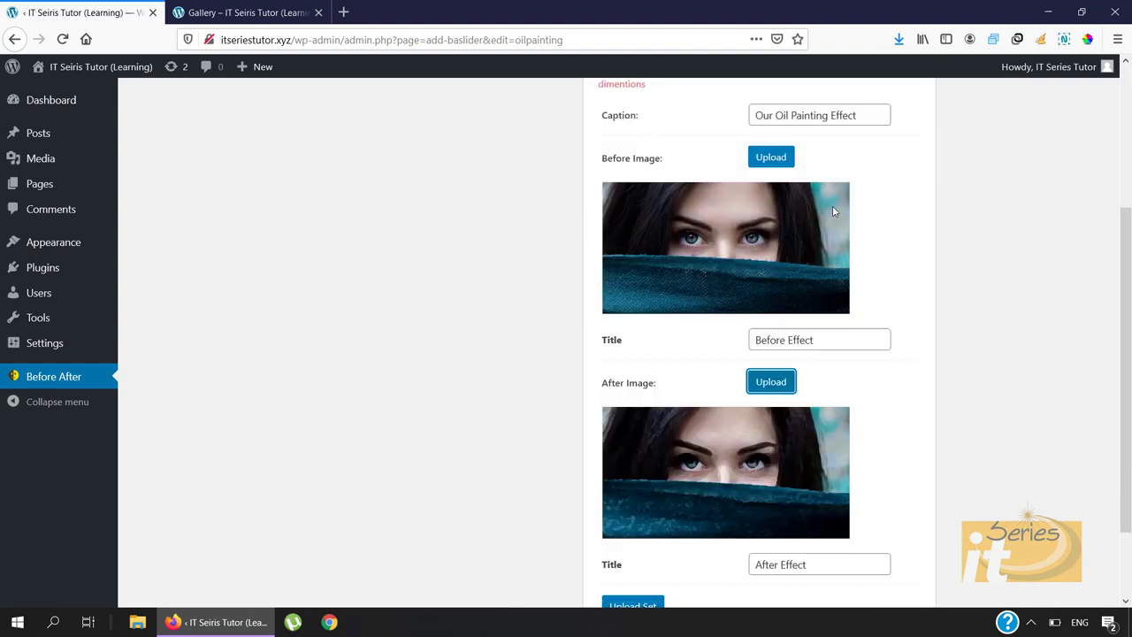
pyautogui.scroll(-2, 843, 333)
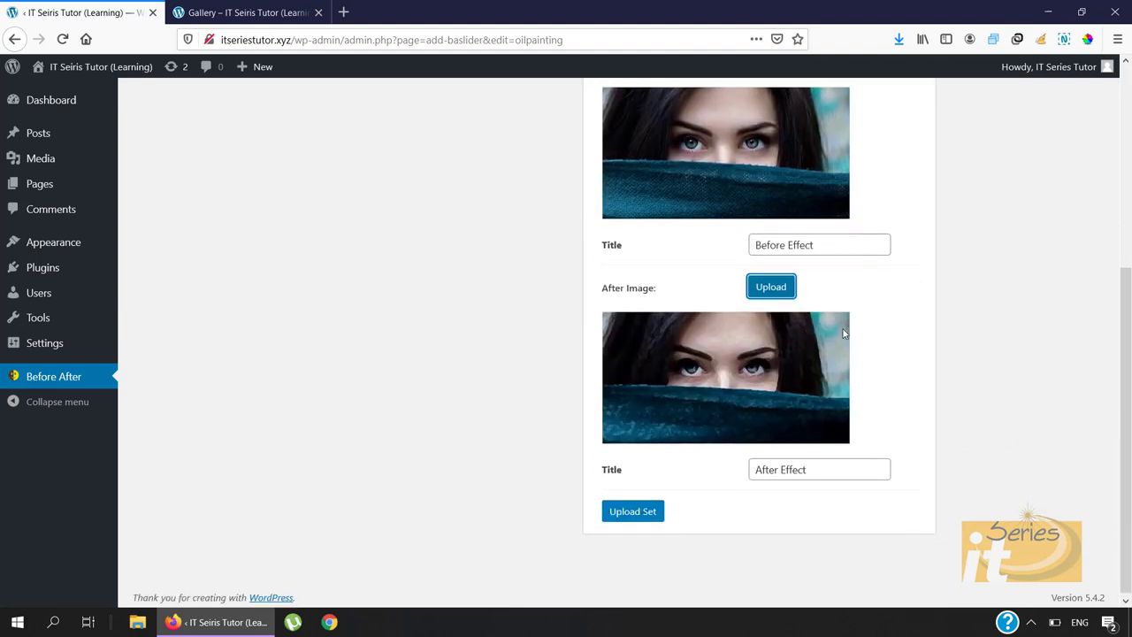
pyautogui.click(647, 507)
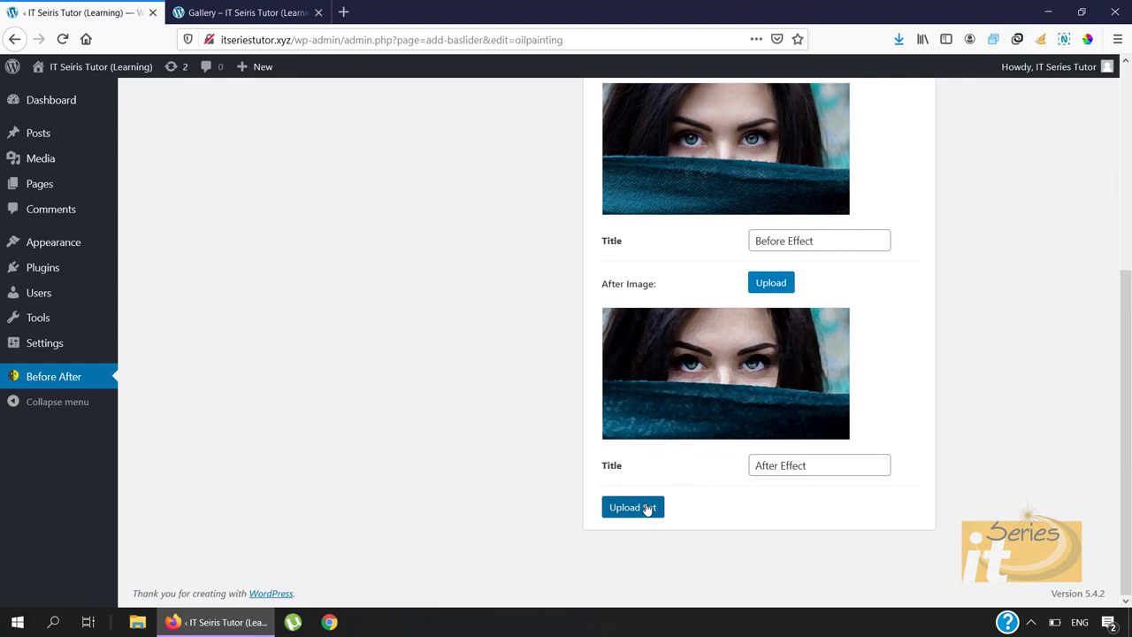
pyautogui.click(646, 508)
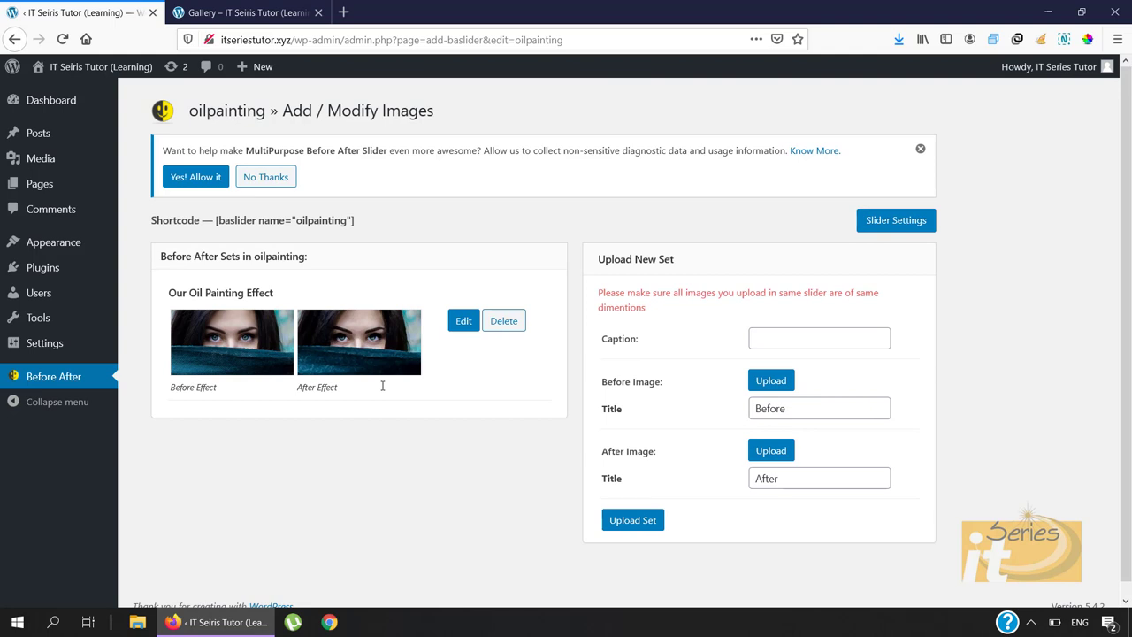
pyautogui.click(461, 326)
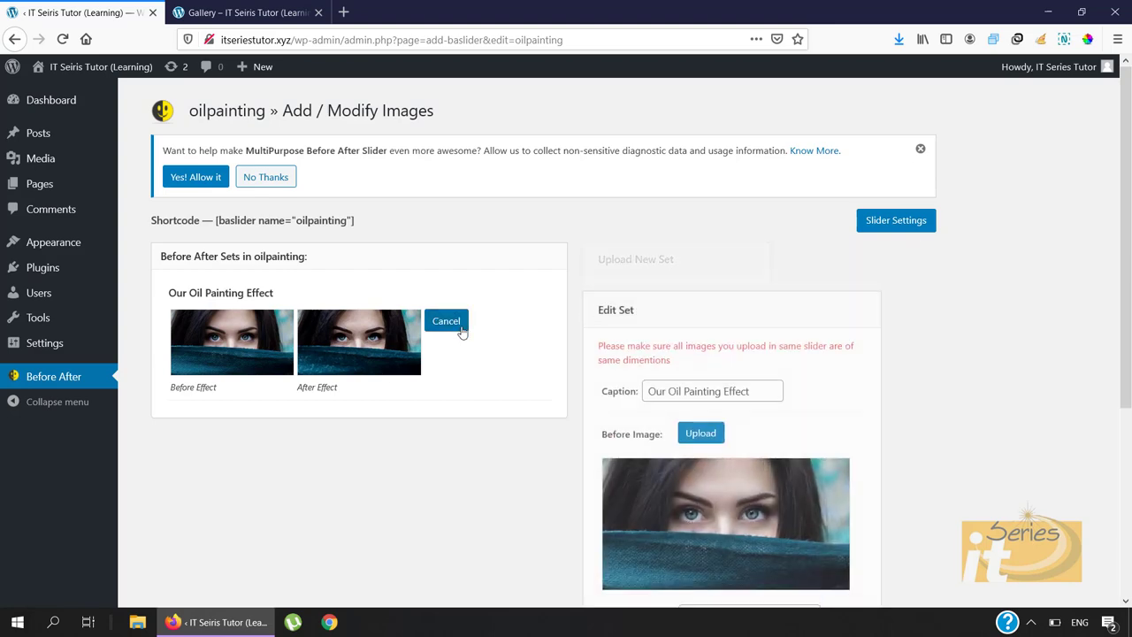
# - Review the oilpainting slider's type, size, comparison bar, border and caption settings, and save them
pyautogui.click(893, 223)
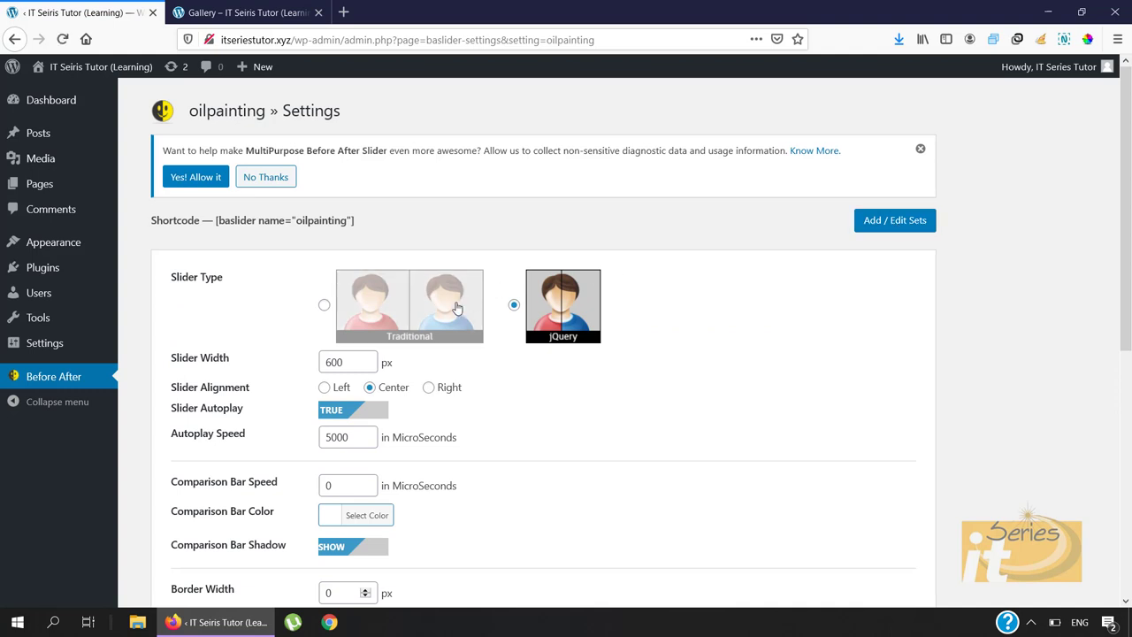
pyautogui.scroll(-1, 499, 440)
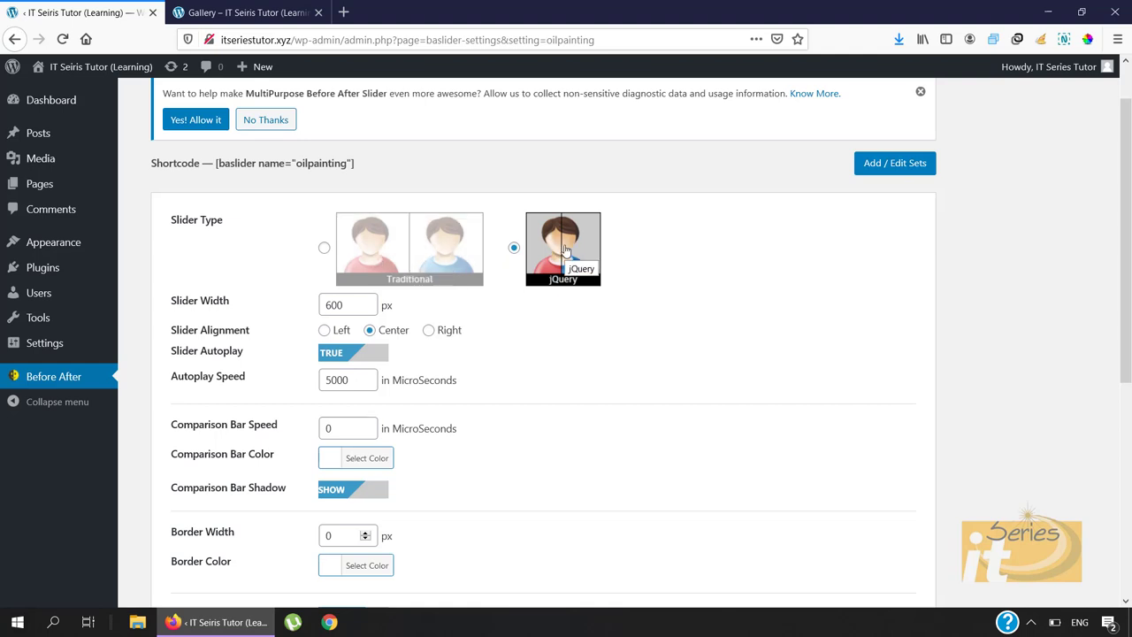
pyautogui.scroll(-5, 564, 251)
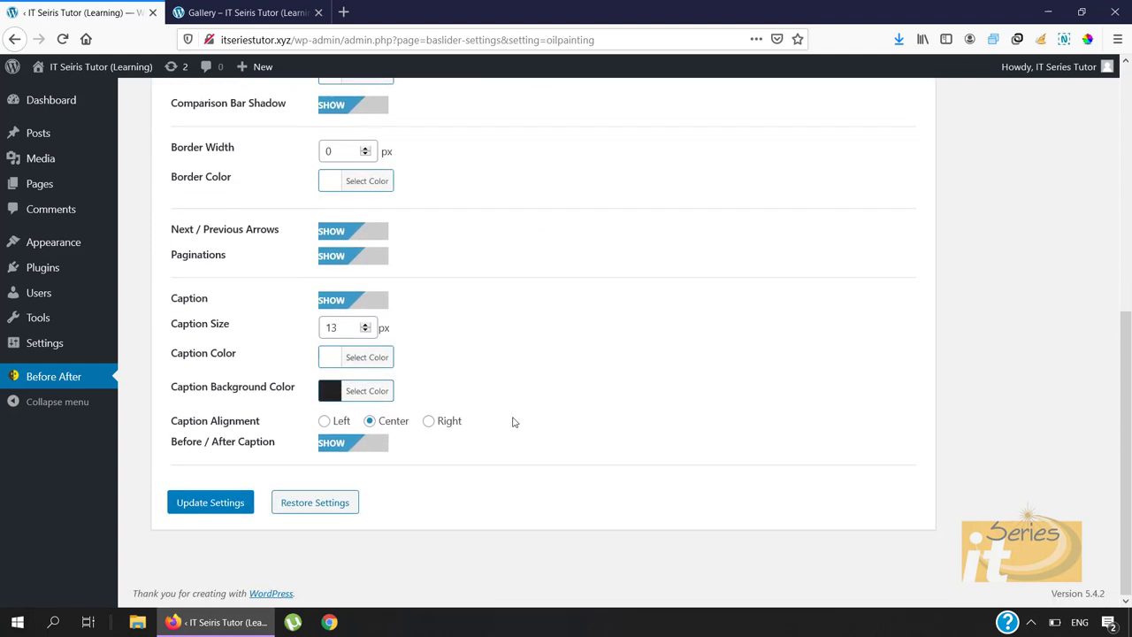
pyautogui.scroll(3, 514, 423)
pyautogui.scroll(3, 514, 423)
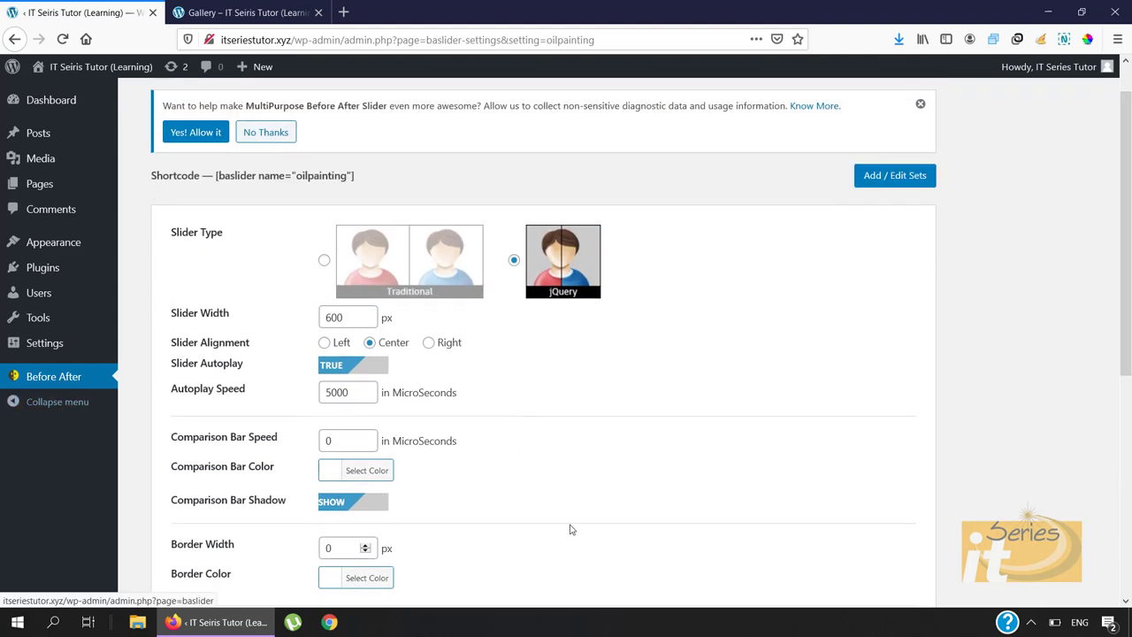
pyautogui.scroll(-5, 570, 529)
pyautogui.click(205, 504)
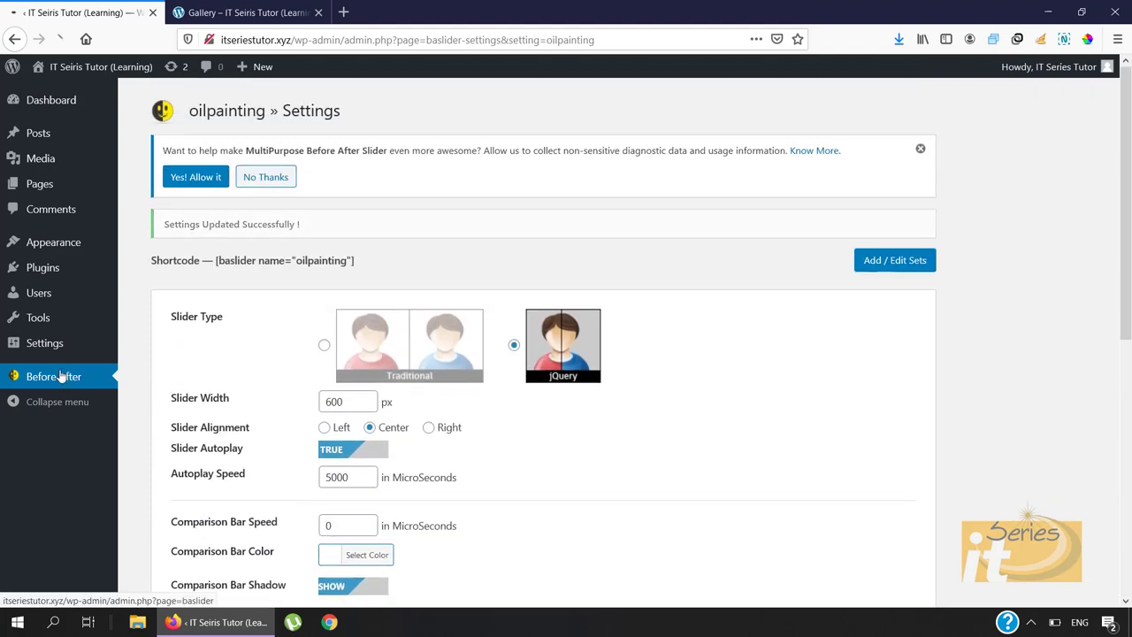
# - Reopen the oilpainting slider from the slider list and copy its shortcode
pyautogui.click(60, 375)
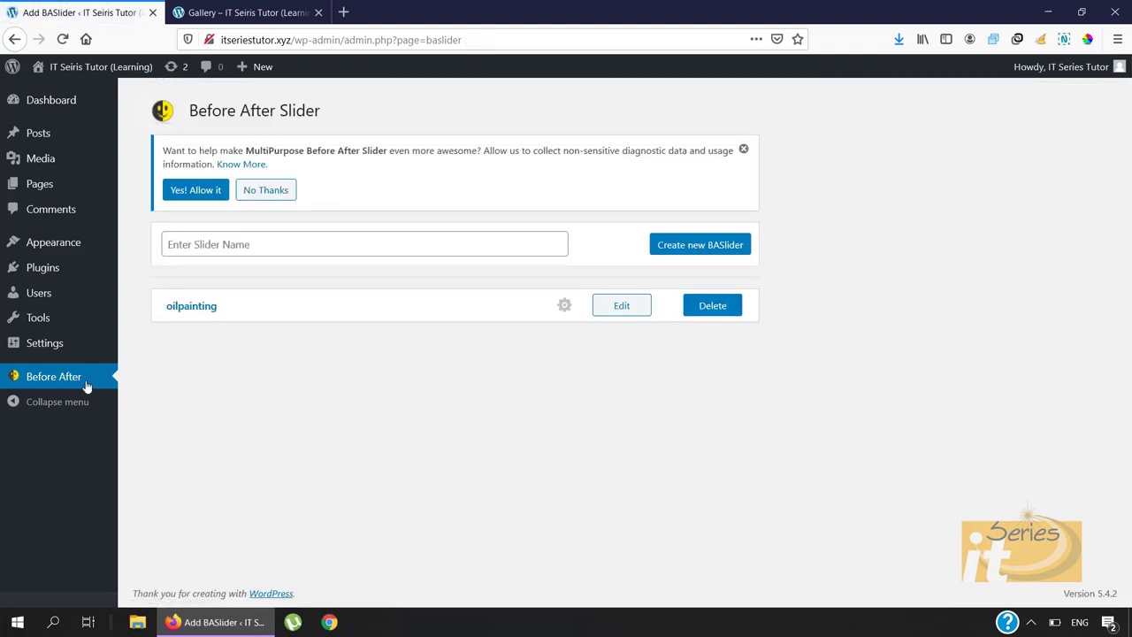
pyautogui.click(203, 307)
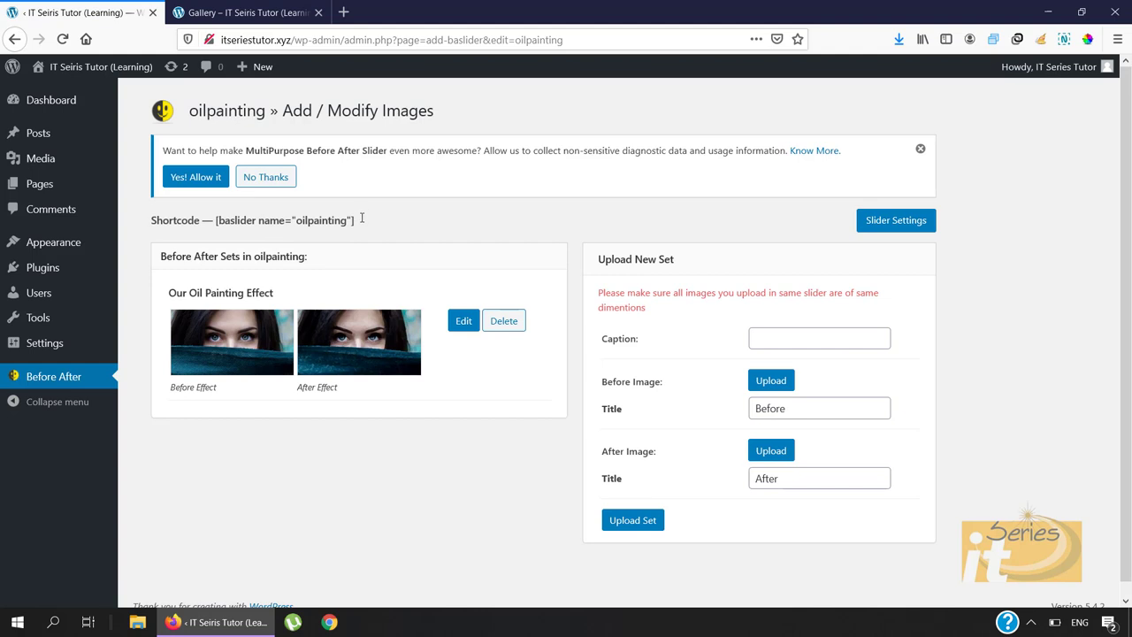
pyautogui.click(362, 218)
pyautogui.rightClick(329, 221)
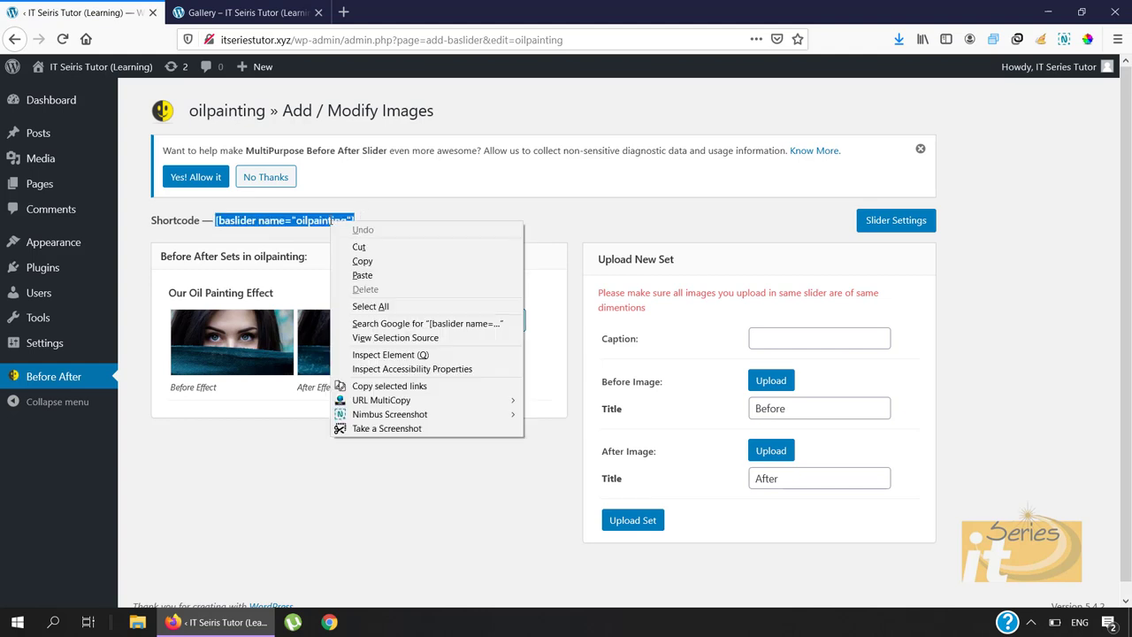
pyautogui.click(365, 261)
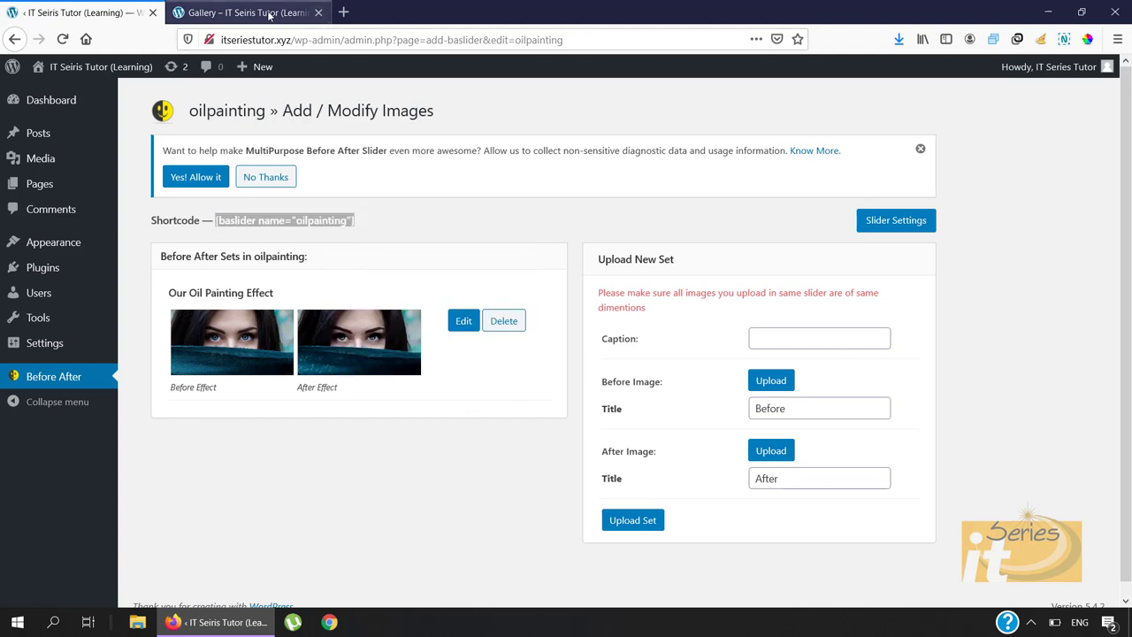
# - Paste the shortcode [baslider name="oilpainting"] into a paragraph block on the Gallery page and update the page
pyautogui.click(269, 14)
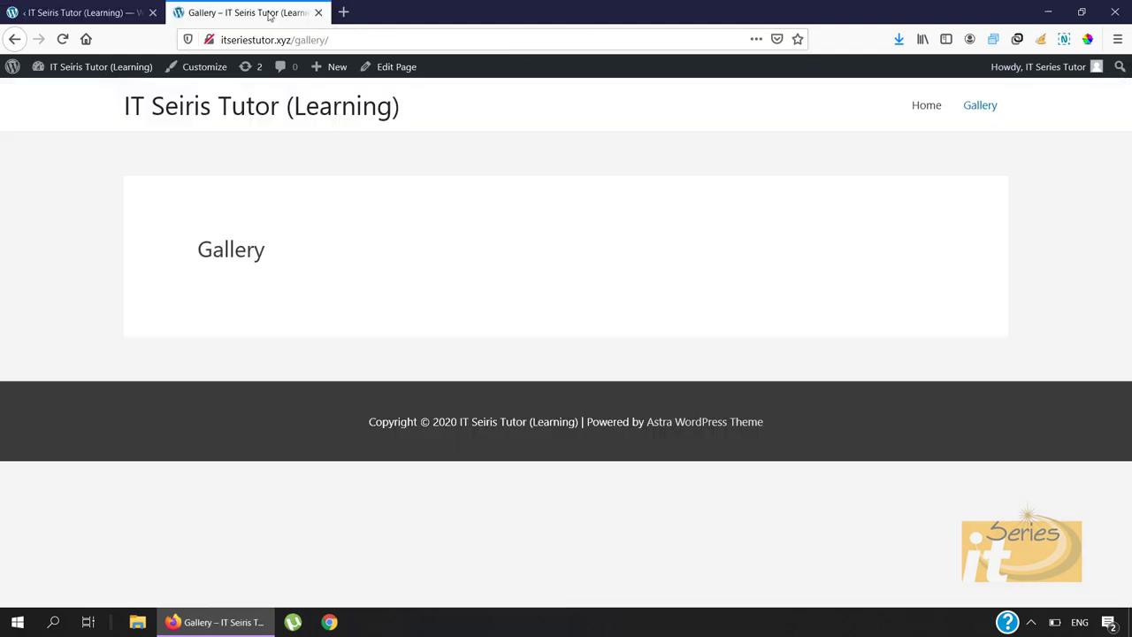
pyautogui.middleClick(390, 71)
pyautogui.click(393, 12)
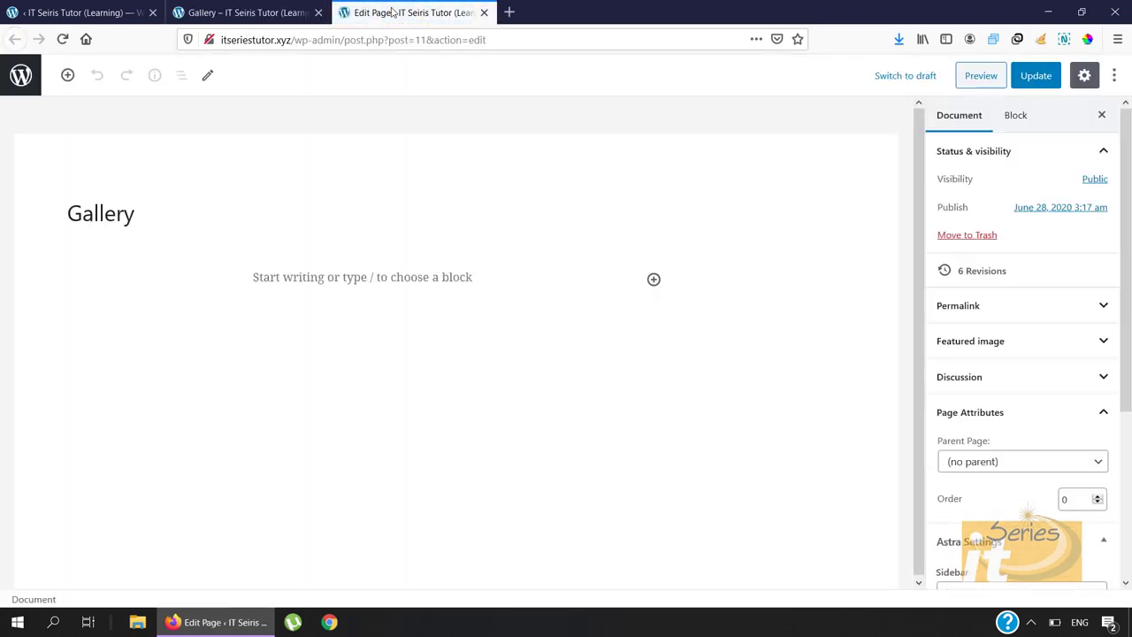
pyautogui.click(68, 75)
pyautogui.click(208, 217)
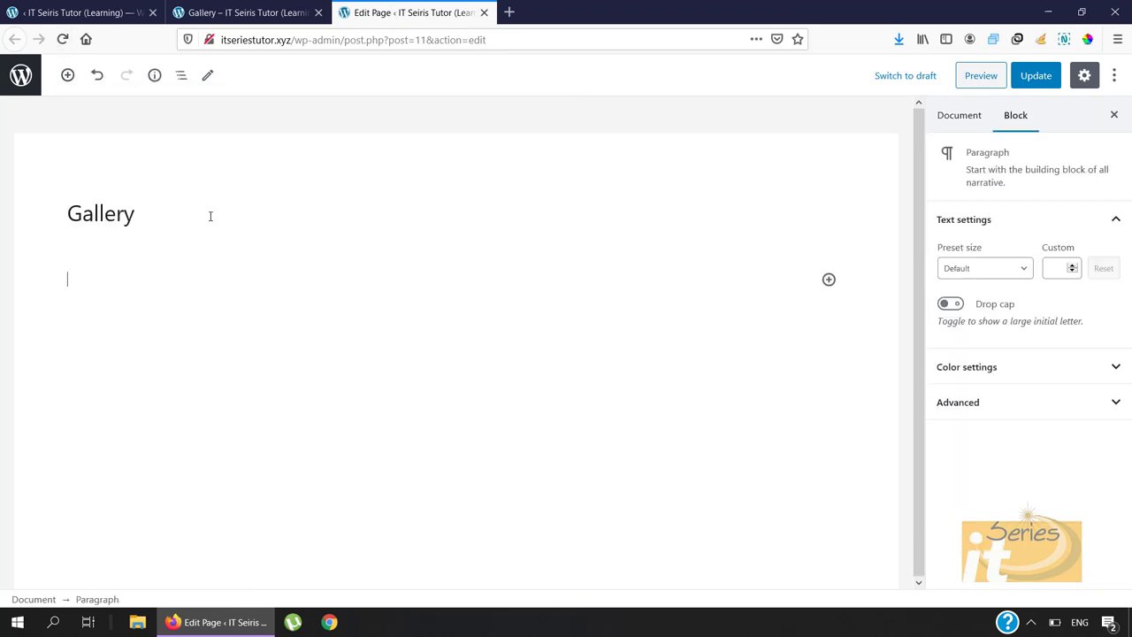
pyautogui.hotkey('ctrl', 'v')
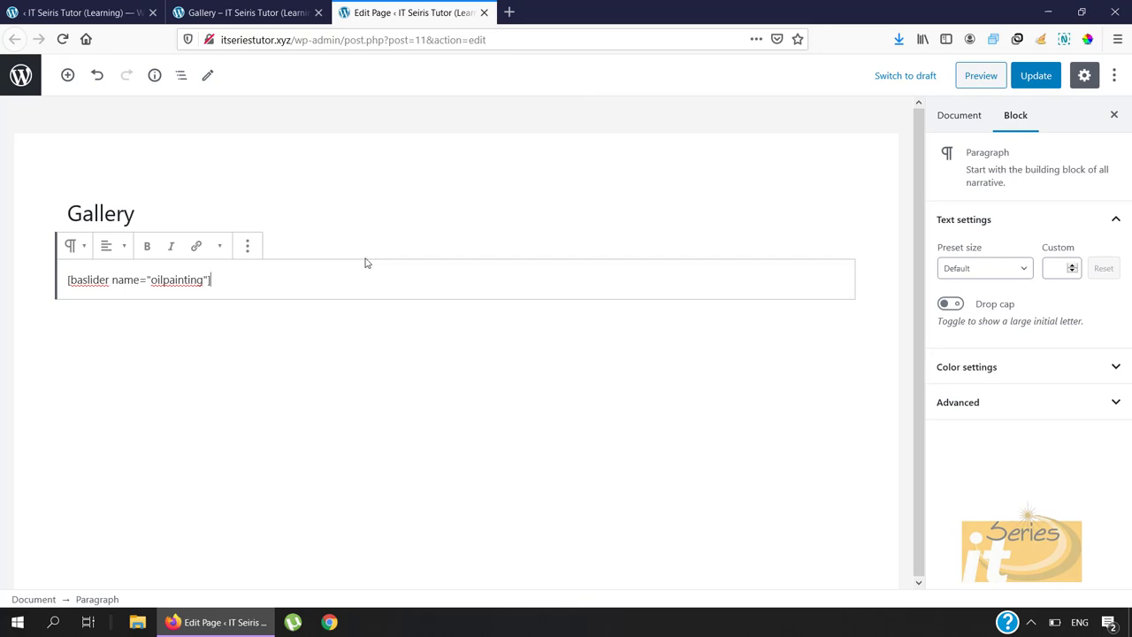
pyautogui.click(1043, 81)
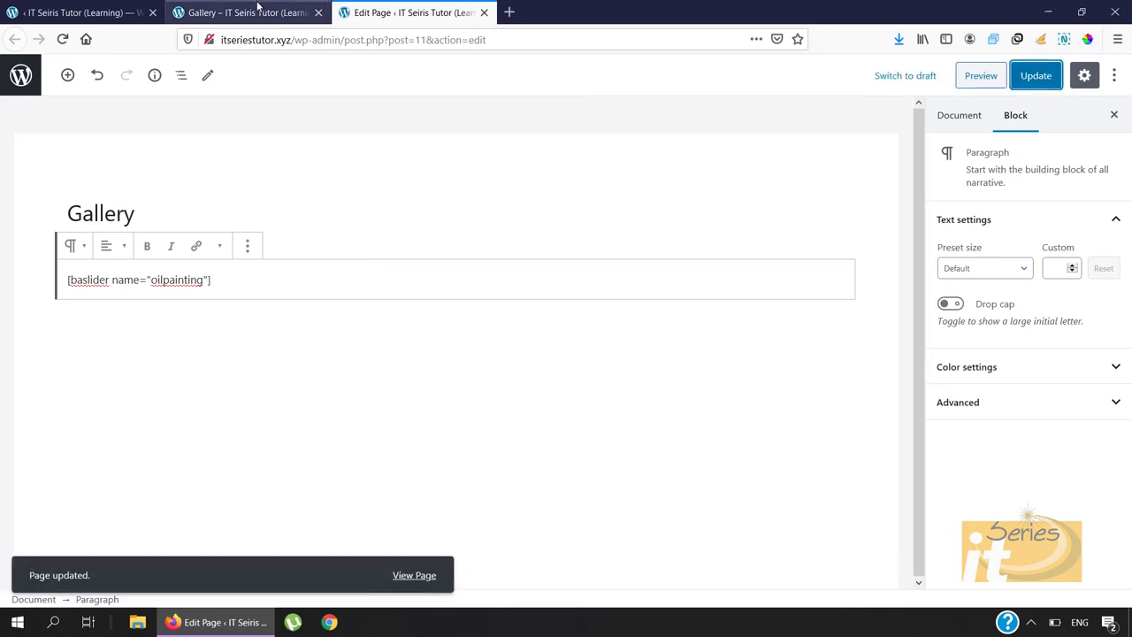
# - Reload the live Gallery page and move the comparison bar across the image to test the slider
pyautogui.click(254, 13)
pyautogui.click(394, 36)
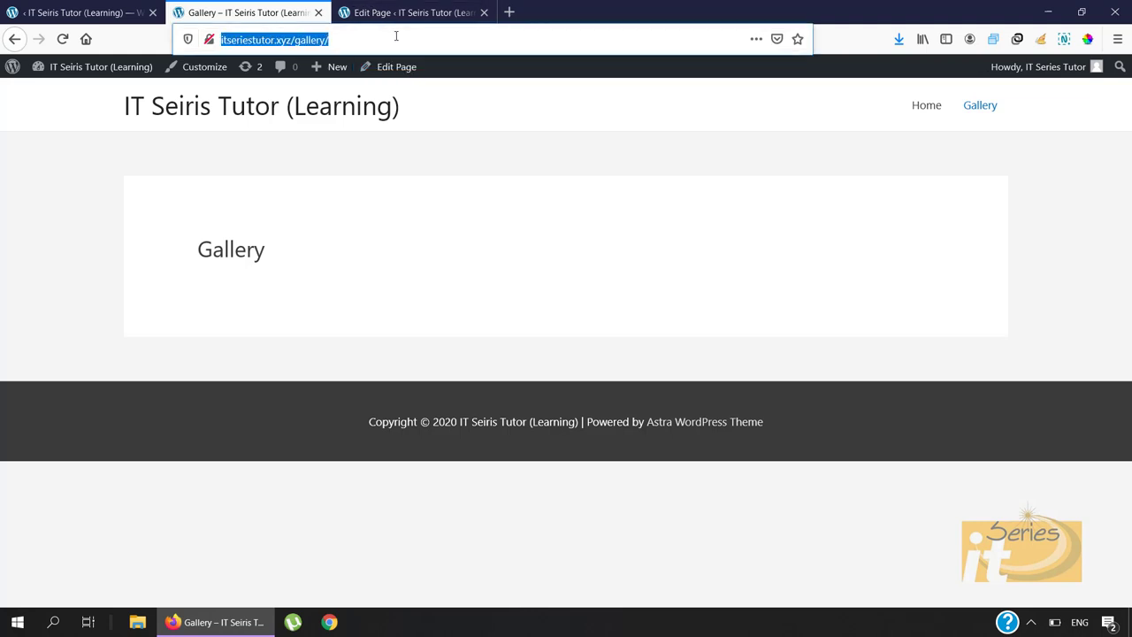
pyautogui.press('Return')
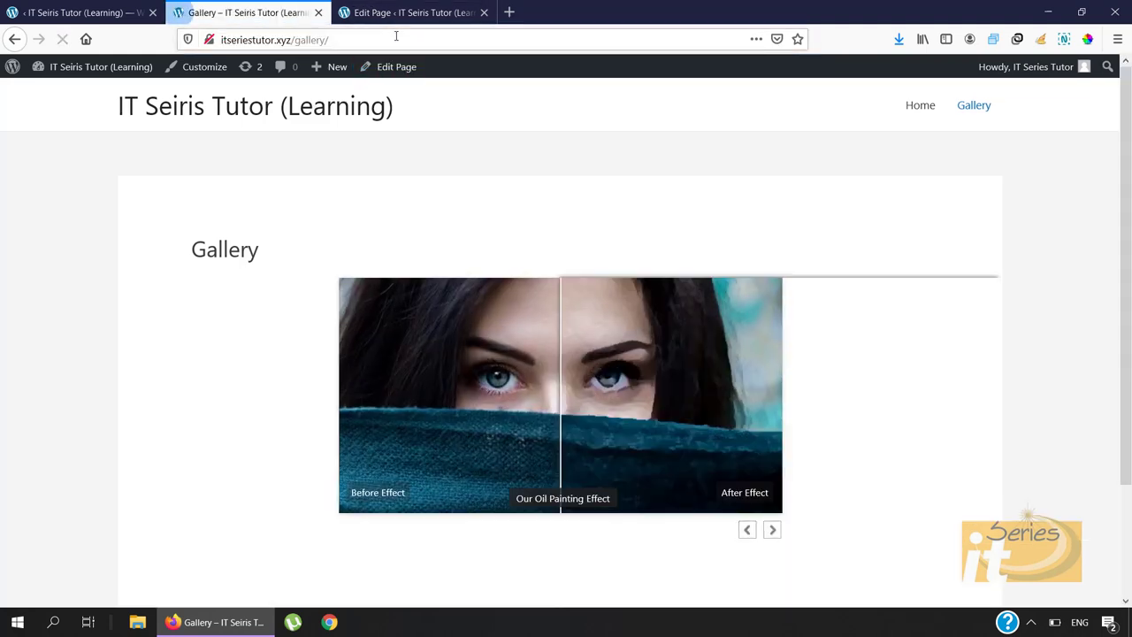
pyautogui.moveTo(543, 292); pyautogui.dragTo(718, 334)
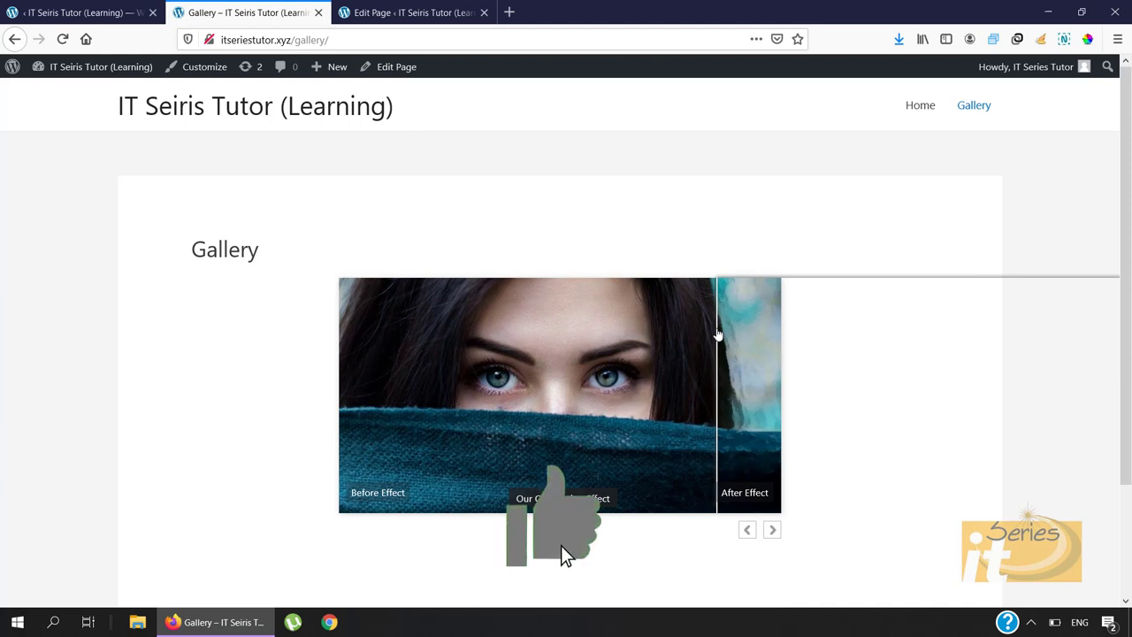